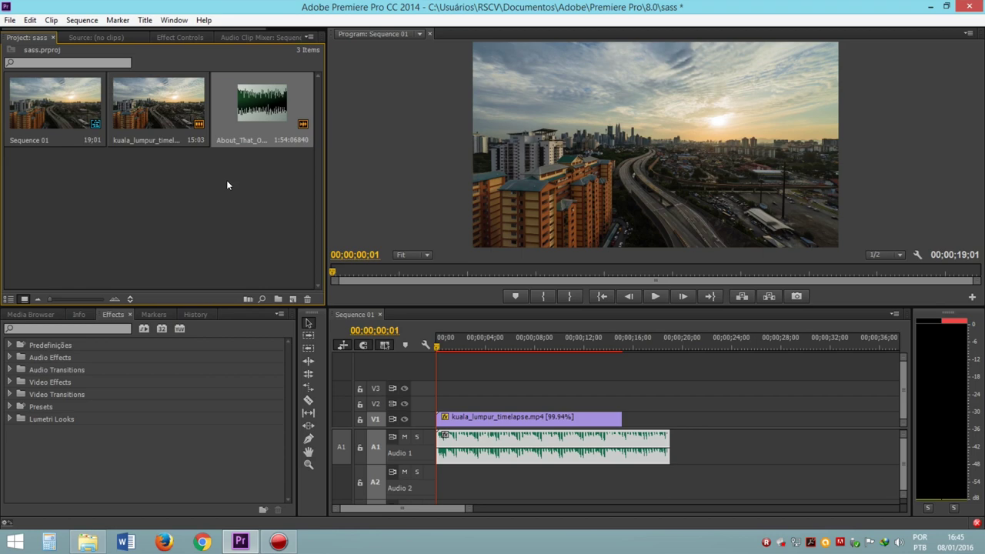
# Look over the kuala_lumpur timelapse and music track in the project bin, leaving nothing selected.
pyautogui.click(227, 182)
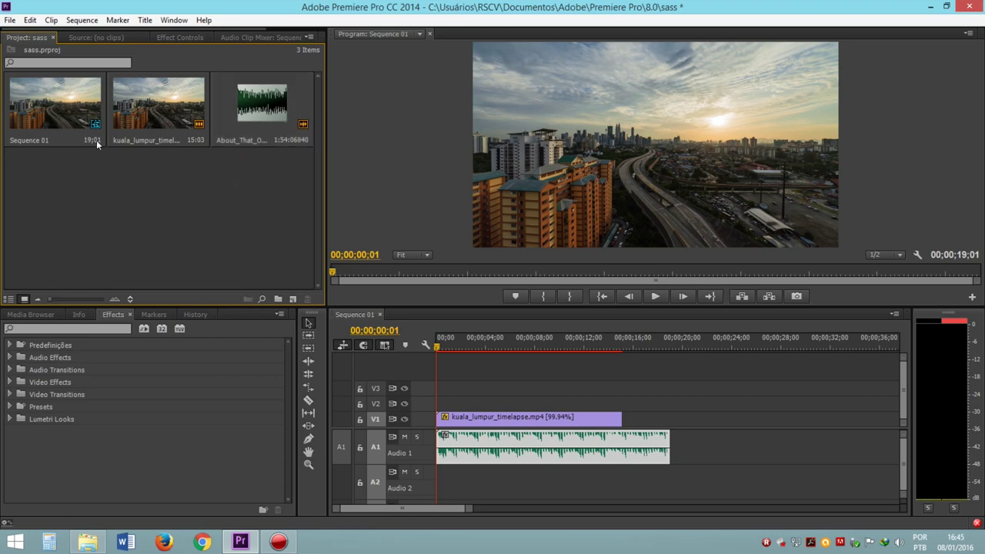
pyautogui.click(127, 108)
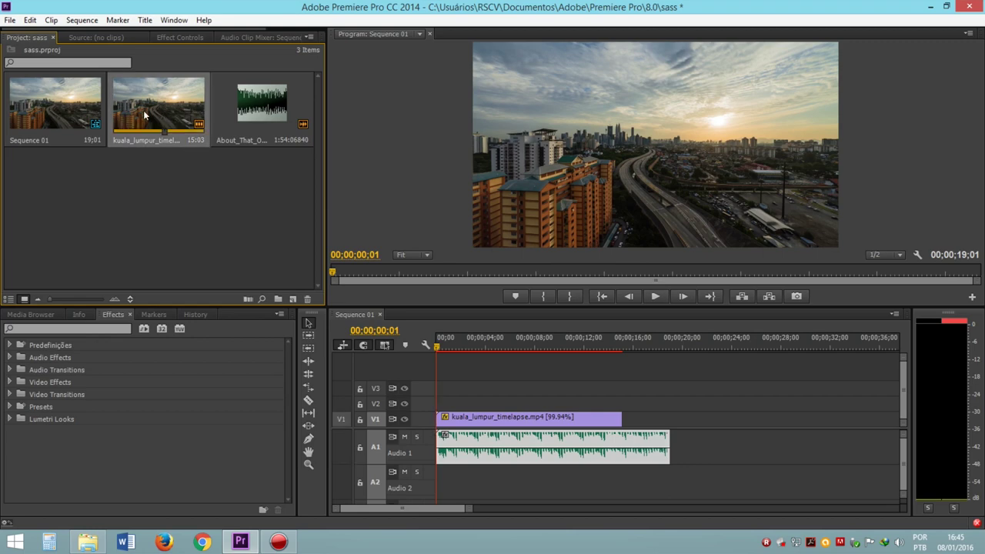
pyautogui.click(263, 108)
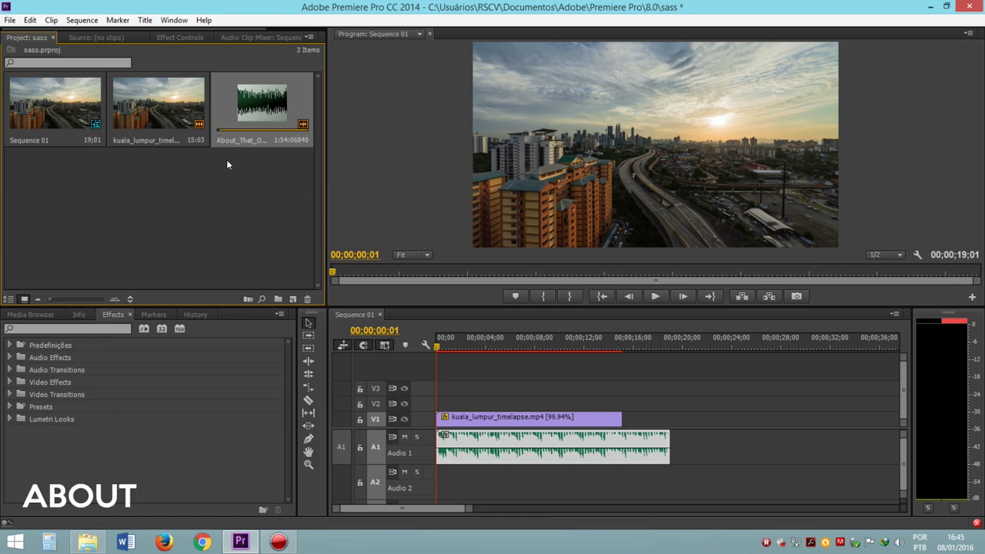
pyautogui.click(192, 254)
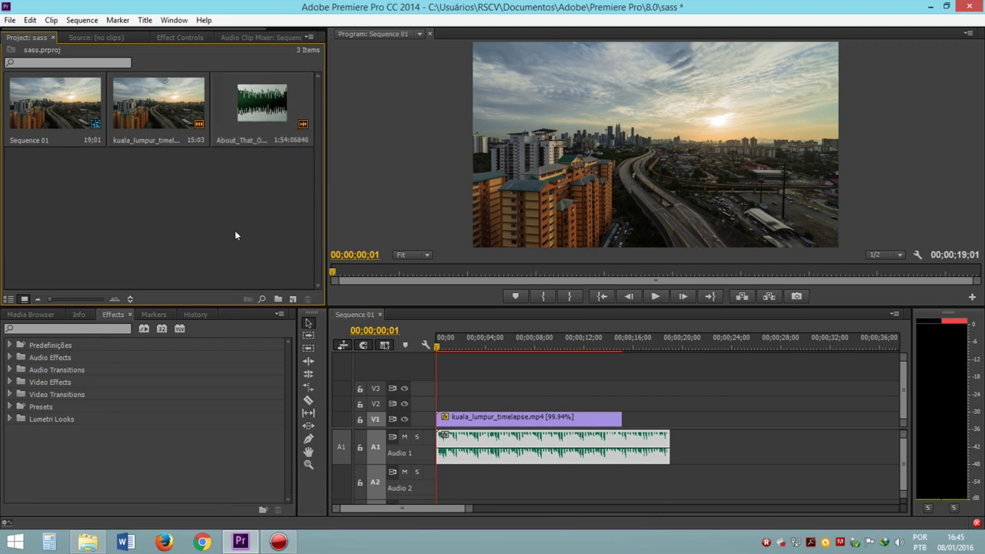
# Select the About_That_Oldie.mp3 clip on A1 and show its Effect Controls.
pyautogui.click(485, 420)
pyautogui.click(746, 455)
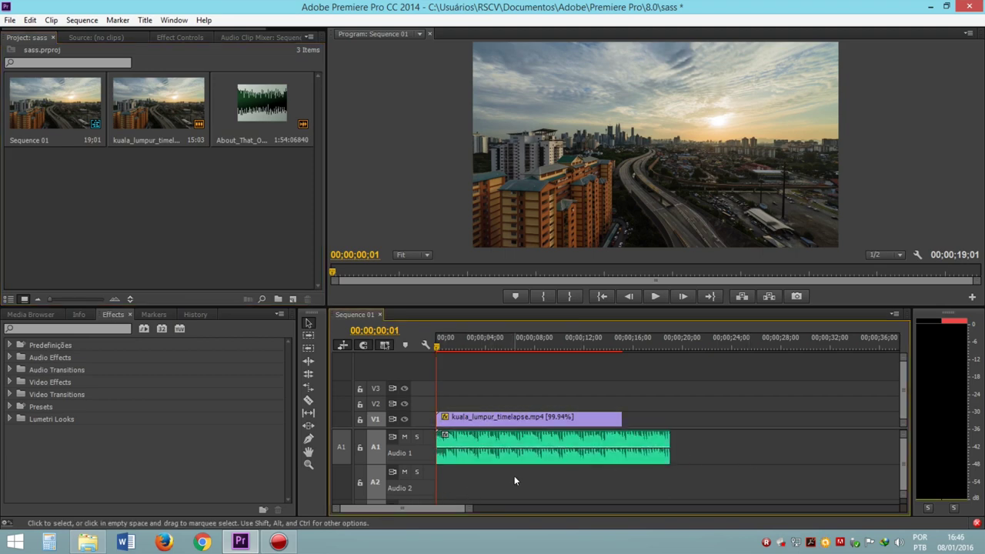
pyautogui.keyDown('alt'); pyautogui.click(527, 460); pyautogui.keyUp('alt')
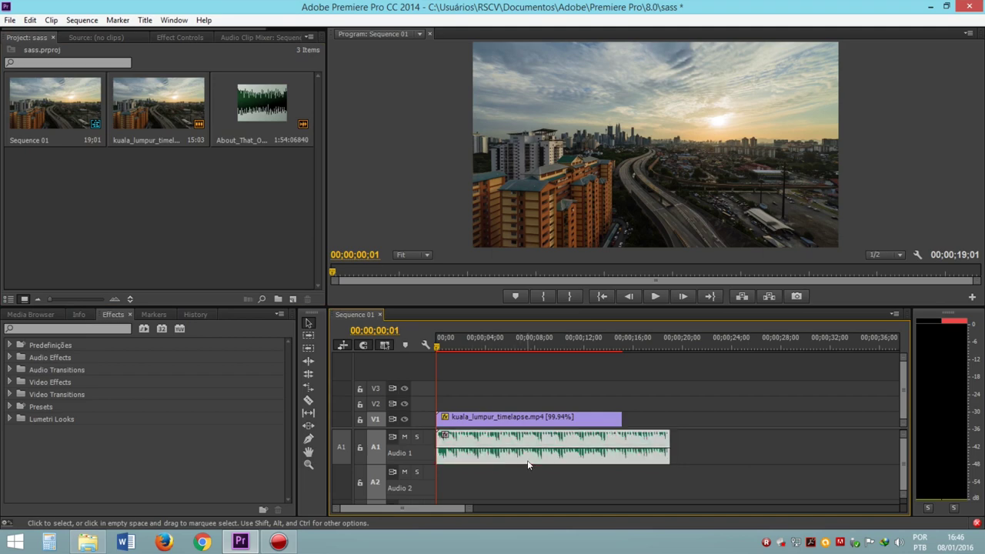
pyautogui.click(174, 37)
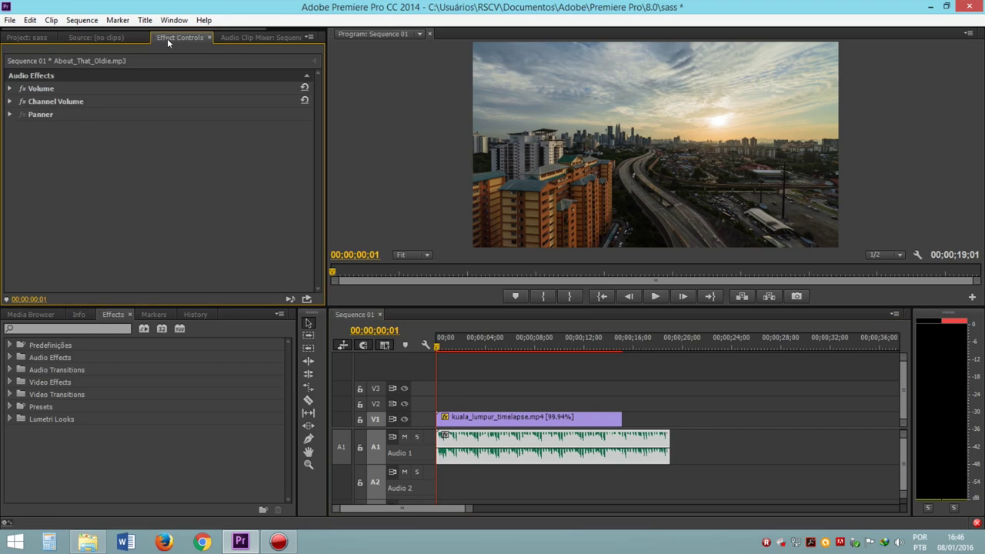
pyautogui.click(174, 20)
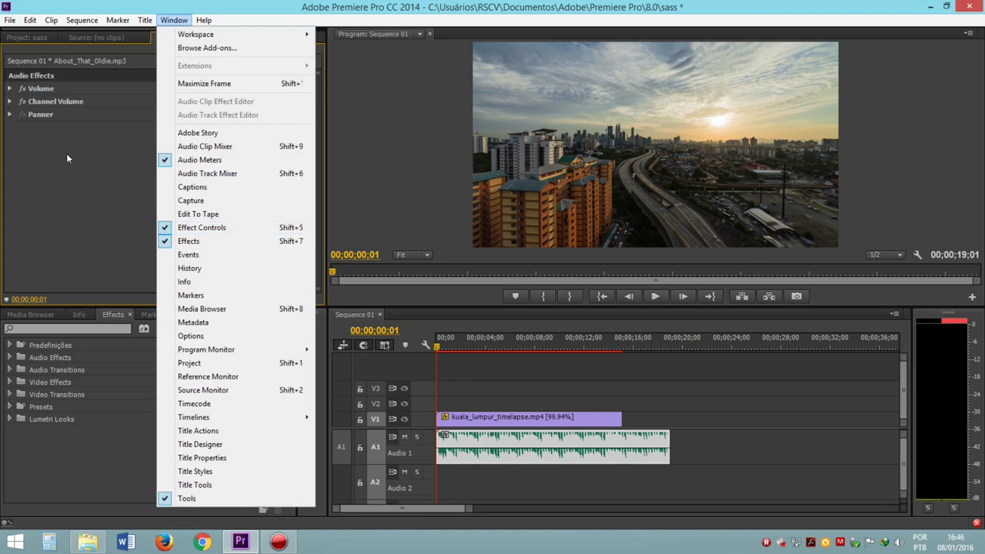
pyautogui.click(34, 86)
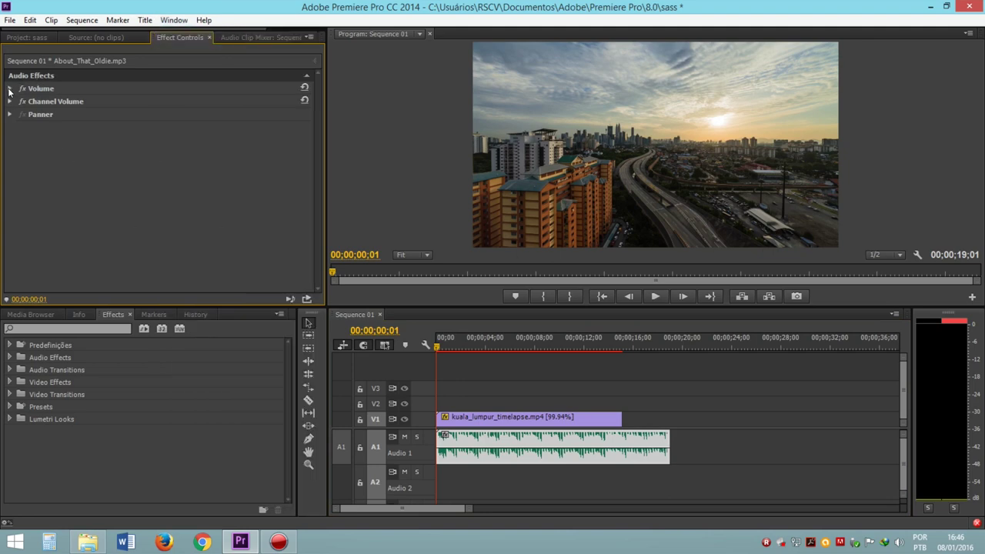
# Expand Volume, set Level to 6 dB, then drag the clip's volume line down to 4.0 dB.
pyautogui.click(10, 89)
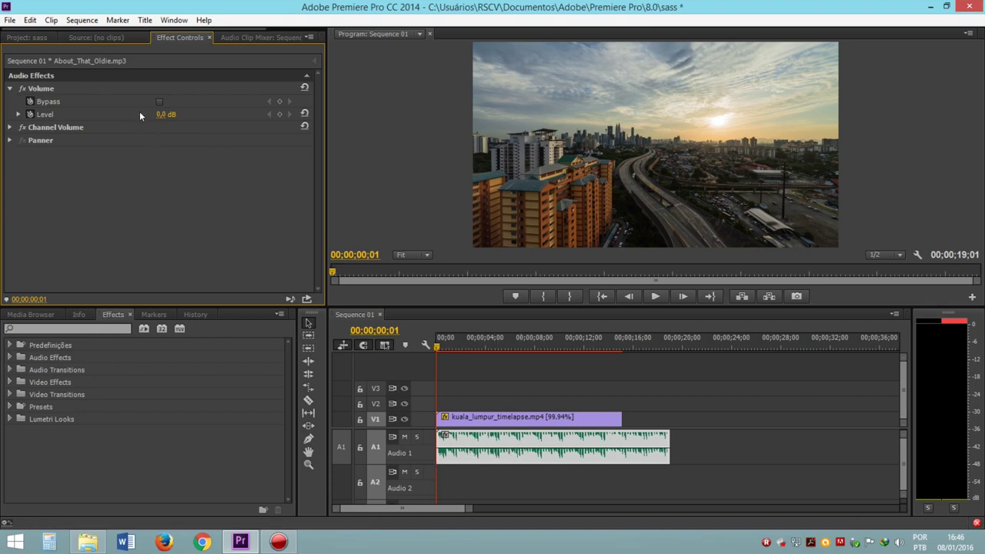
pyautogui.click(171, 115)
pyautogui.write('6')
pyautogui.write('-6')
pyautogui.press('BackSpace')
pyautogui.press('BackSpace')
pyautogui.write('6')
pyautogui.press('Return')
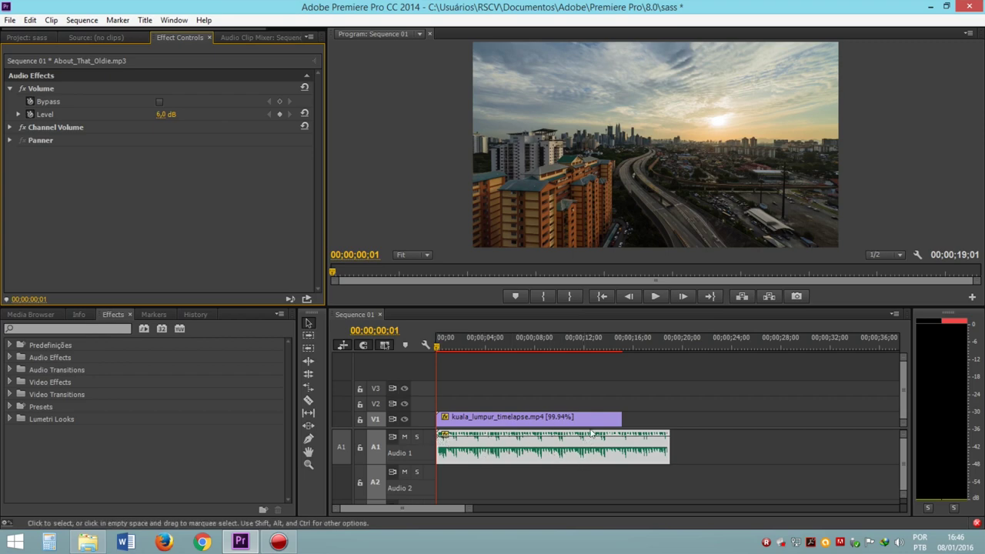
pyautogui.moveTo(592, 435)
pyautogui.mouseDown()
pyautogui.moveTo(599, 485)
pyautogui.moveTo(599, 435)
pyautogui.mouseUp()
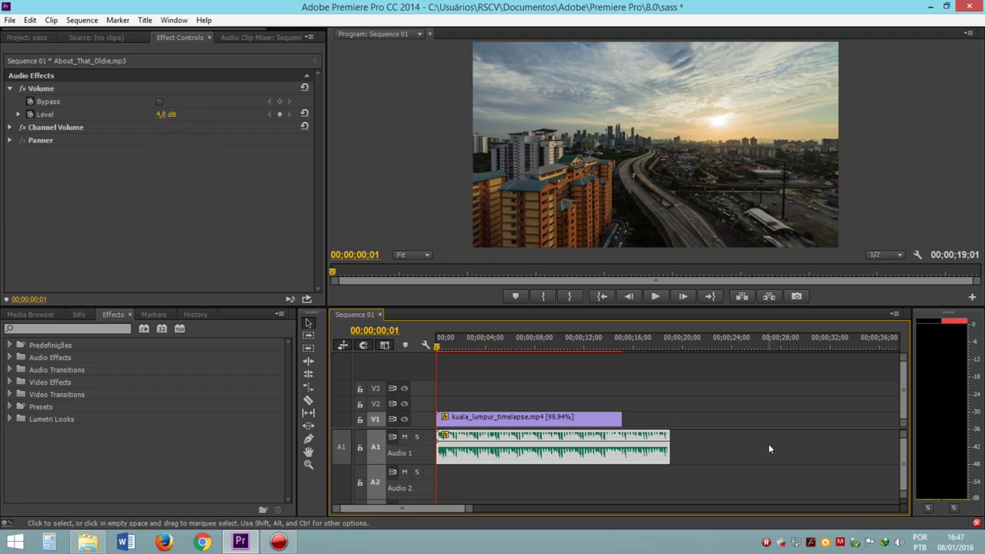
pyautogui.click(316, 153)
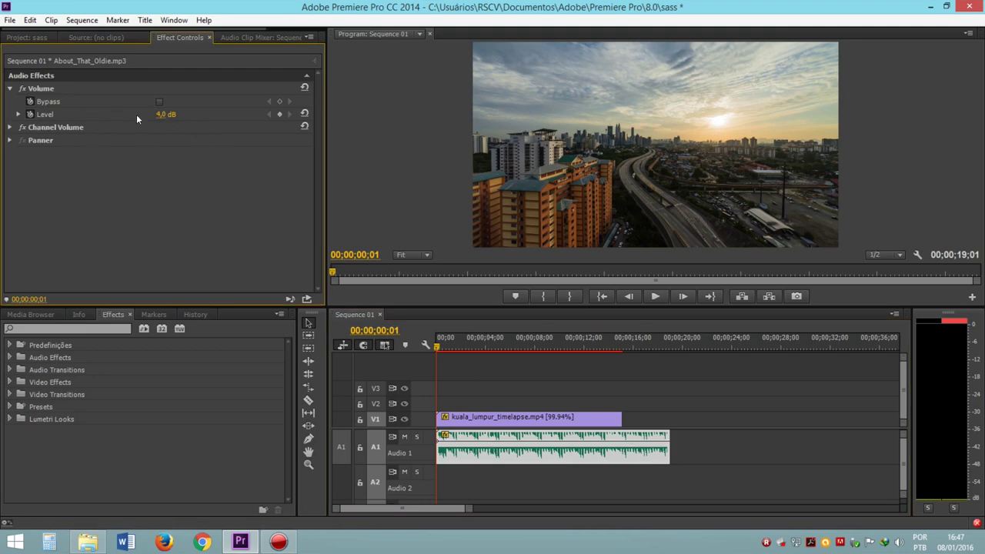
# Add a volume keyframe, lower the music to about 0 dB, and keyframe 0 dB at the sequence start.
pyautogui.click(279, 116)
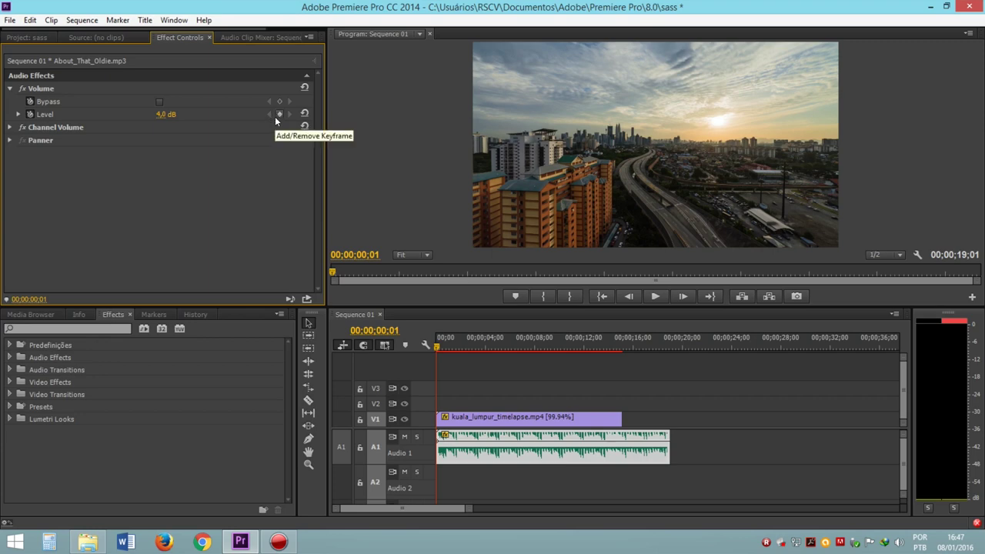
pyautogui.click(460, 445)
pyautogui.moveTo(459, 445); pyautogui.dragTo(460, 456)
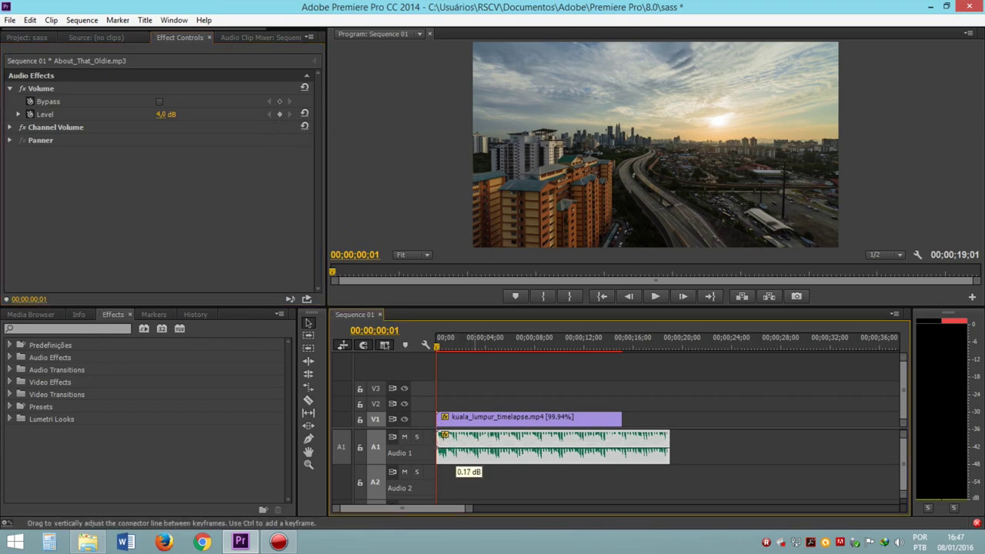
pyautogui.click(444, 348)
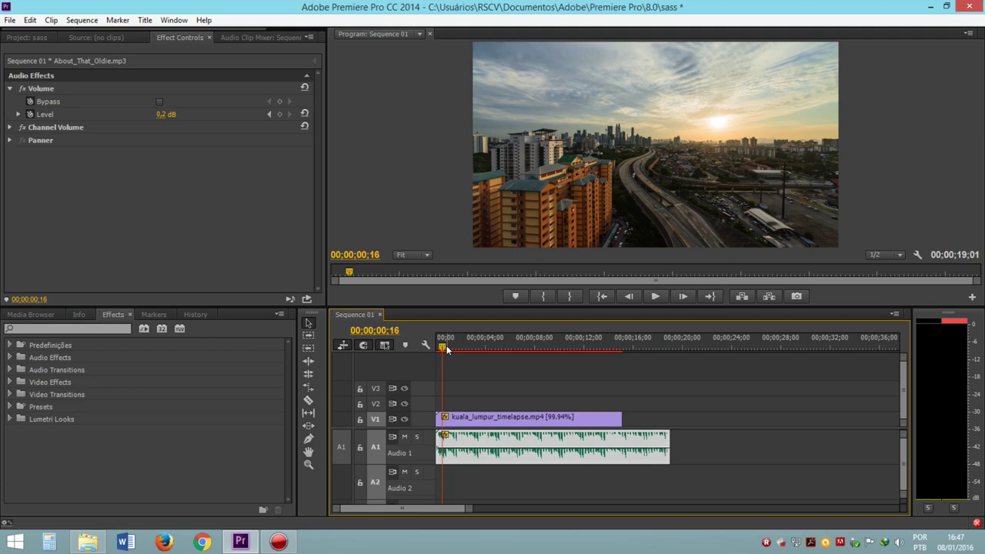
pyautogui.press('Home')
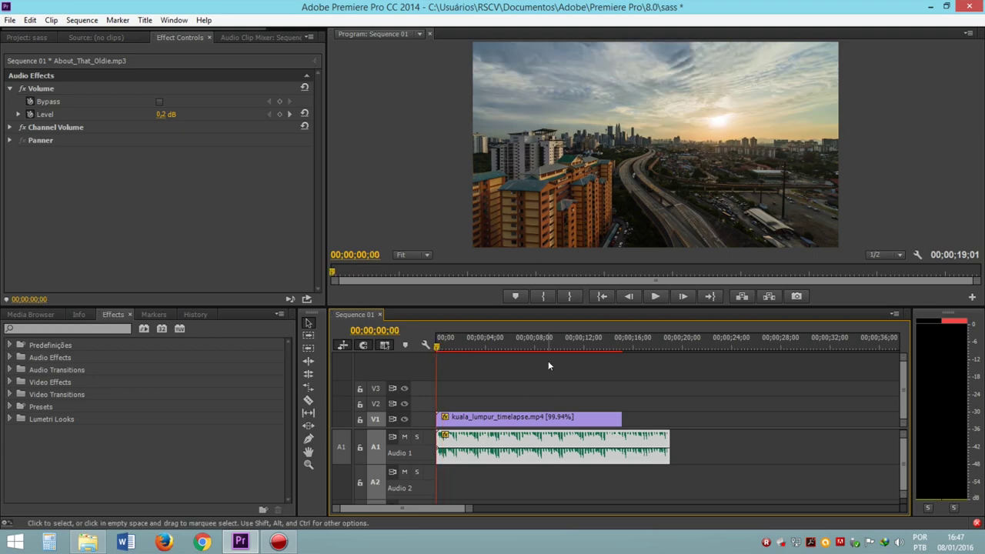
pyautogui.click(436, 347)
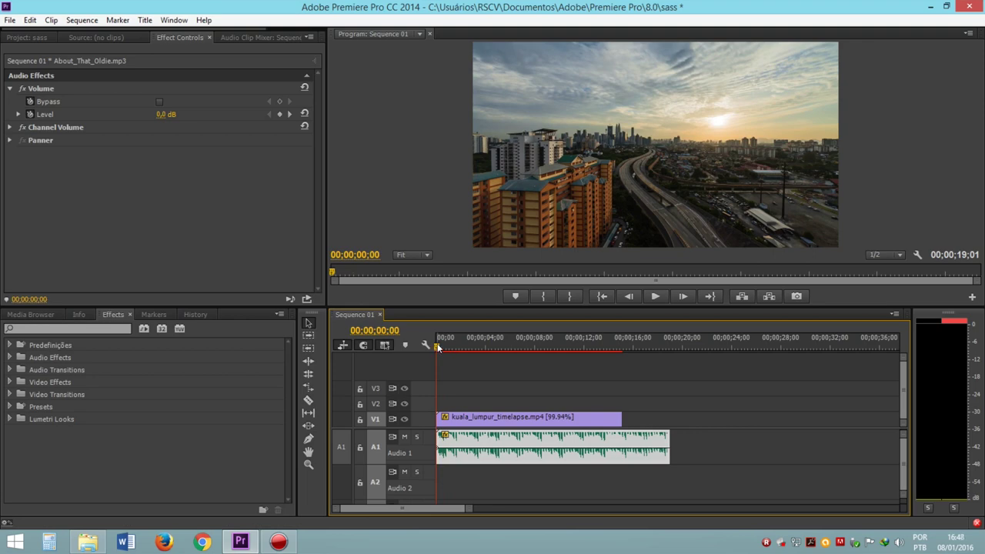
pyautogui.moveTo(669, 440); pyautogui.dragTo(622, 437)
# Trim the music clip to end with the video, mute Audio 1, and move to 00;00;02;27.
pyautogui.click(647, 453)
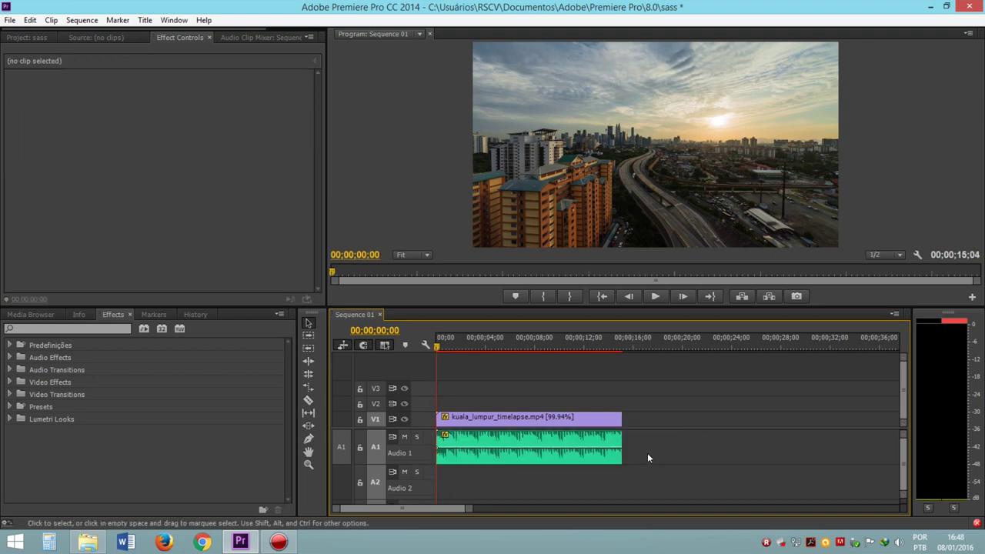
pyautogui.click(438, 348)
pyautogui.moveTo(438, 348); pyautogui.dragTo(441, 348)
pyautogui.click(404, 436)
pyautogui.moveTo(441, 348); pyautogui.dragTo(457, 349)
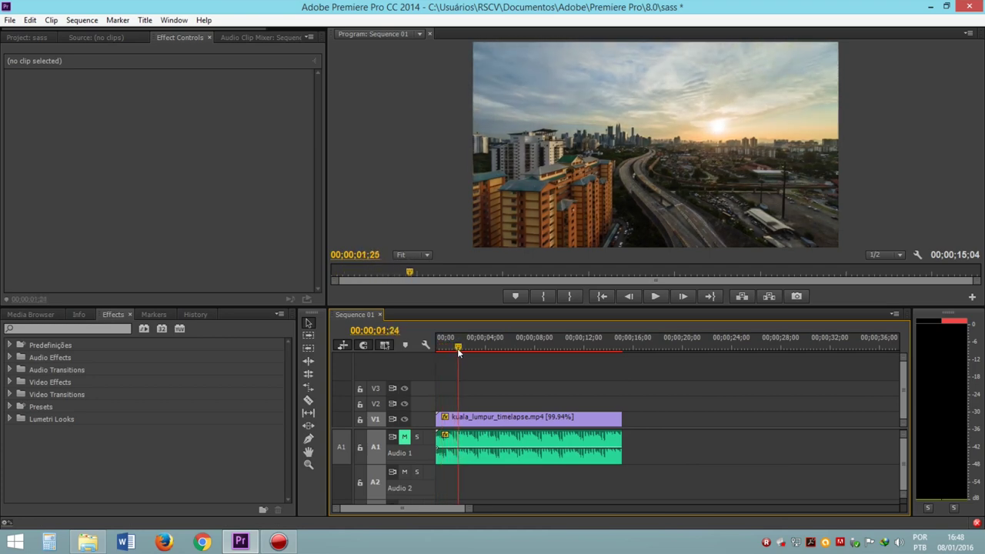
pyautogui.moveTo(449, 350); pyautogui.dragTo(471, 348)
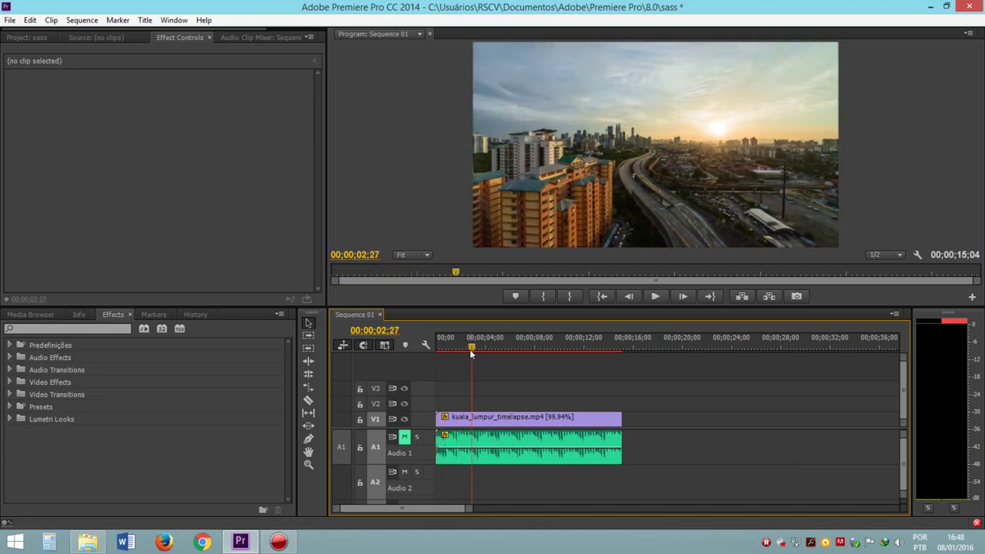
pyautogui.click(483, 431)
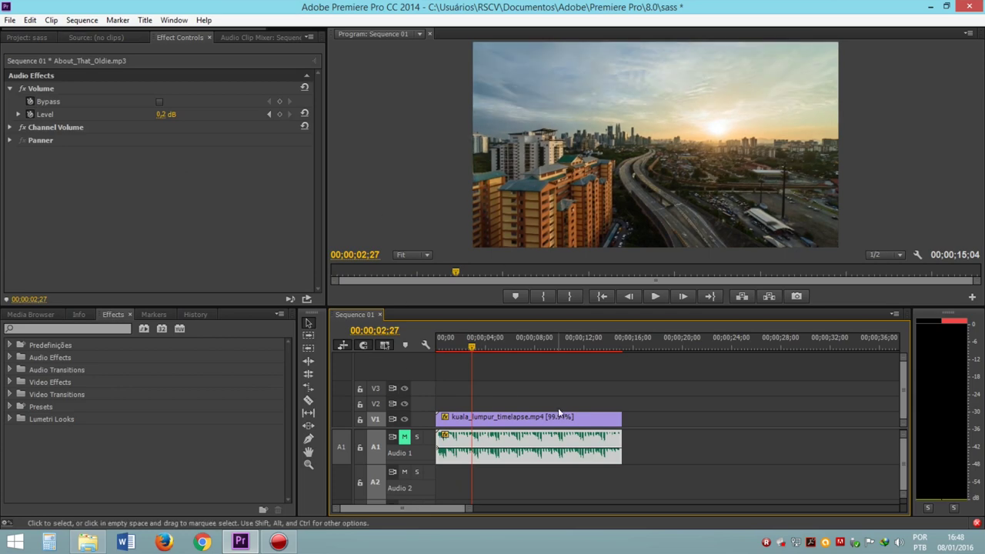
# Keyframe the music volume at 0 dB a few frames before the 3-second mark.
pyautogui.click(163, 120)
pyautogui.click(166, 113)
pyautogui.write('0')
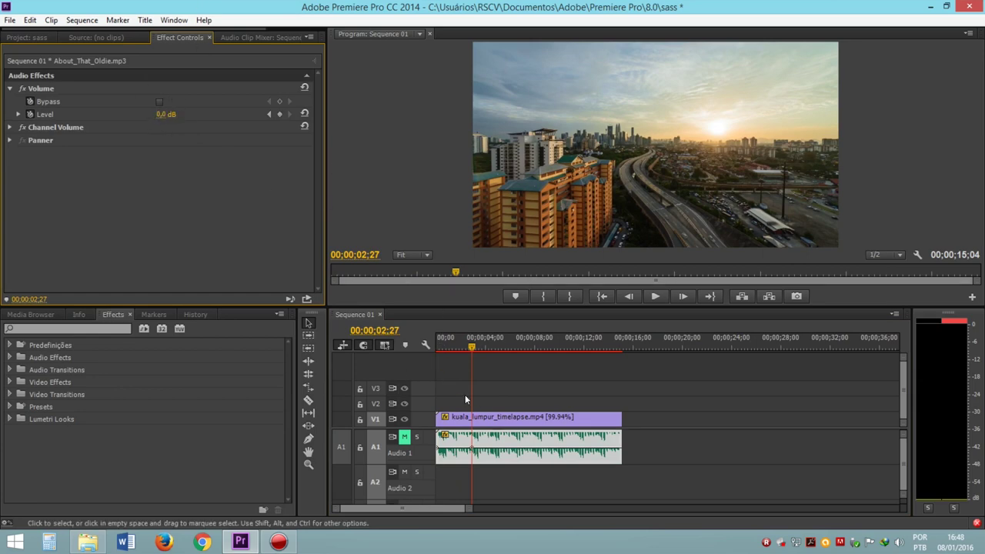
pyautogui.click(472, 454)
pyautogui.moveTo(474, 455); pyautogui.dragTo(474, 453)
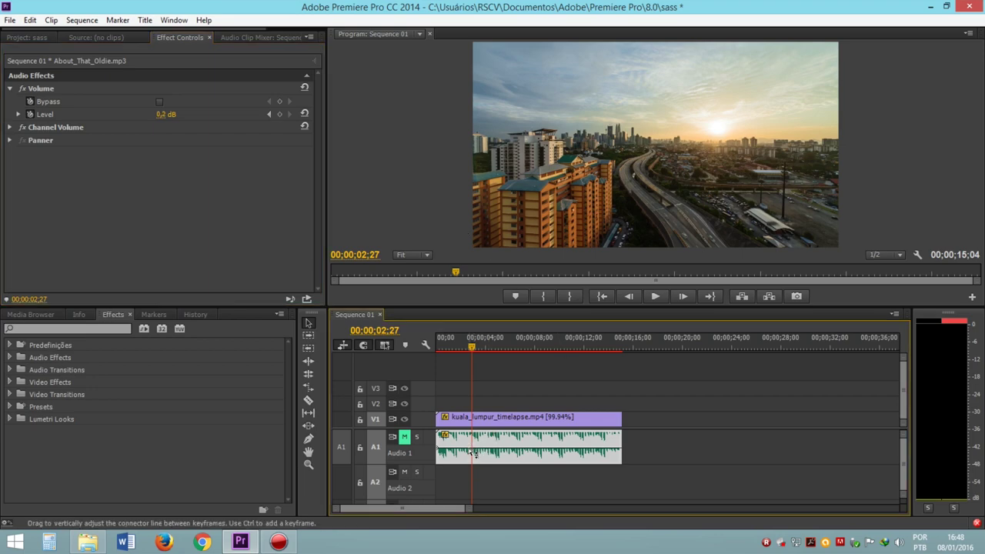
pyautogui.press('Left')
pyautogui.press('Left')
pyautogui.press('Left')
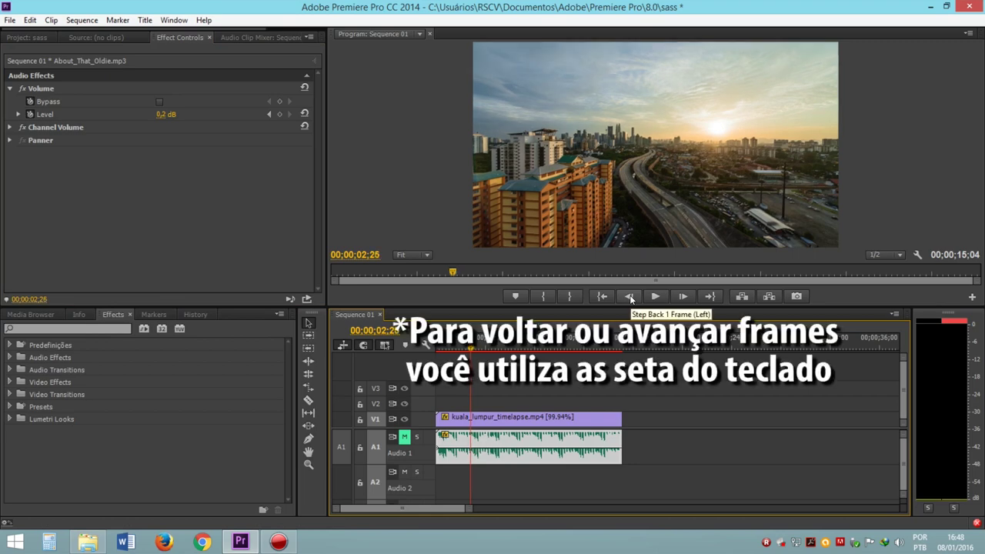
pyautogui.click(154, 114)
pyautogui.write('0')
pyautogui.press('Return')
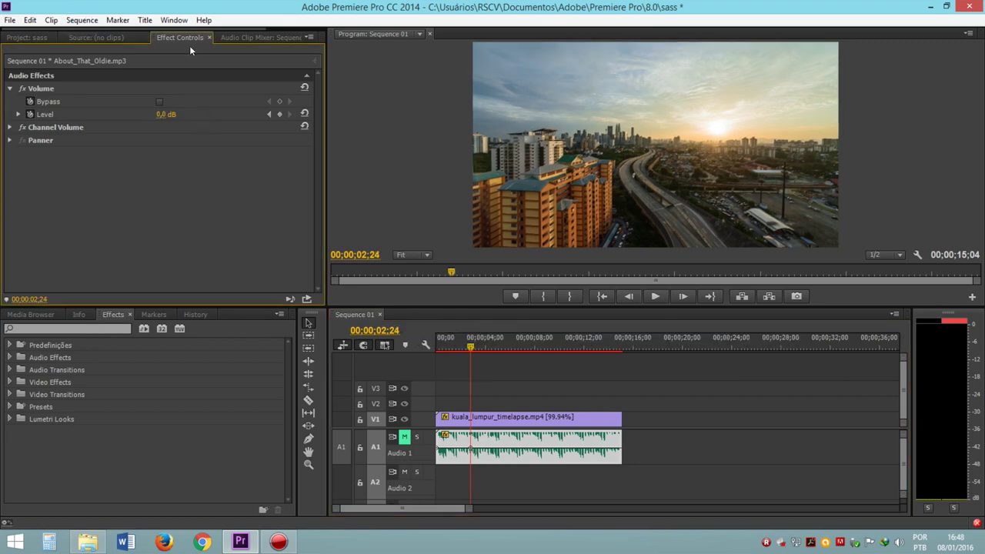
# Step forward to 00;00;03;01 and set the music's Level to -25 dB.
pyautogui.press('Right')
pyautogui.press('Right')
pyautogui.press('Right')
pyautogui.press('Right')
pyautogui.press('Right')
pyautogui.press('Right')
pyautogui.press('Right')
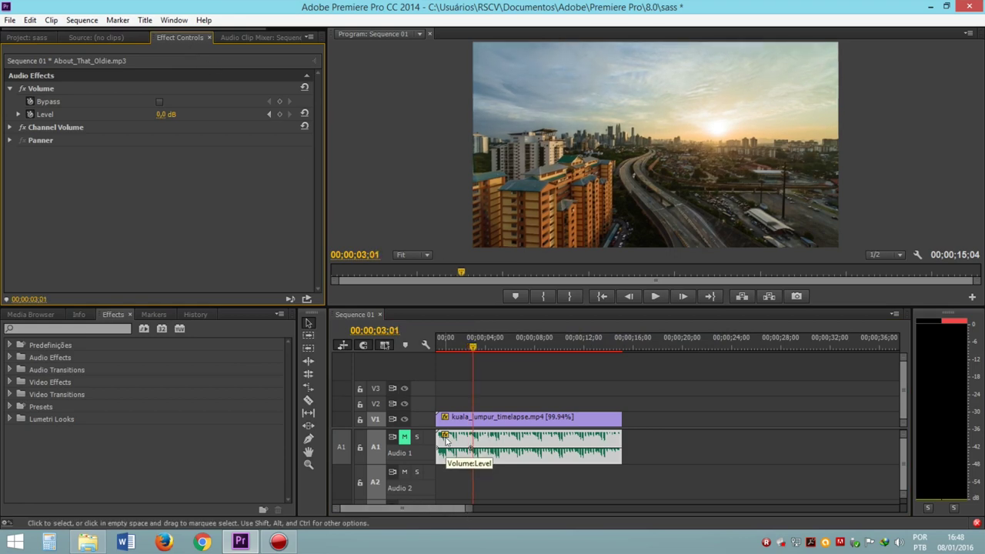
pyautogui.click(165, 114)
pyautogui.write('-25')
pyautogui.press('Return')
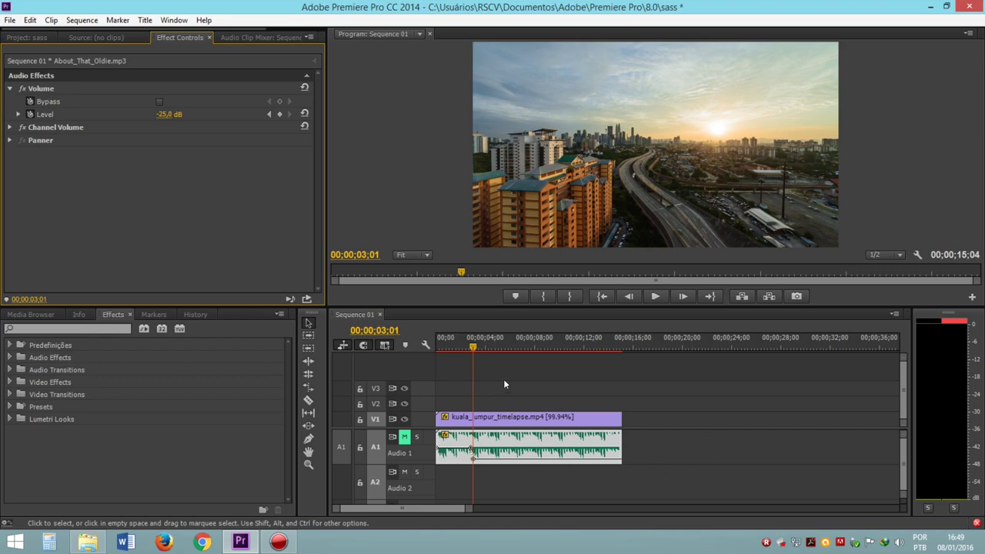
pyautogui.click(475, 350)
# Unmute Audio 1, preview the sequence, and scrub the playhead back to 00;00;02;15.
pyautogui.click(405, 437)
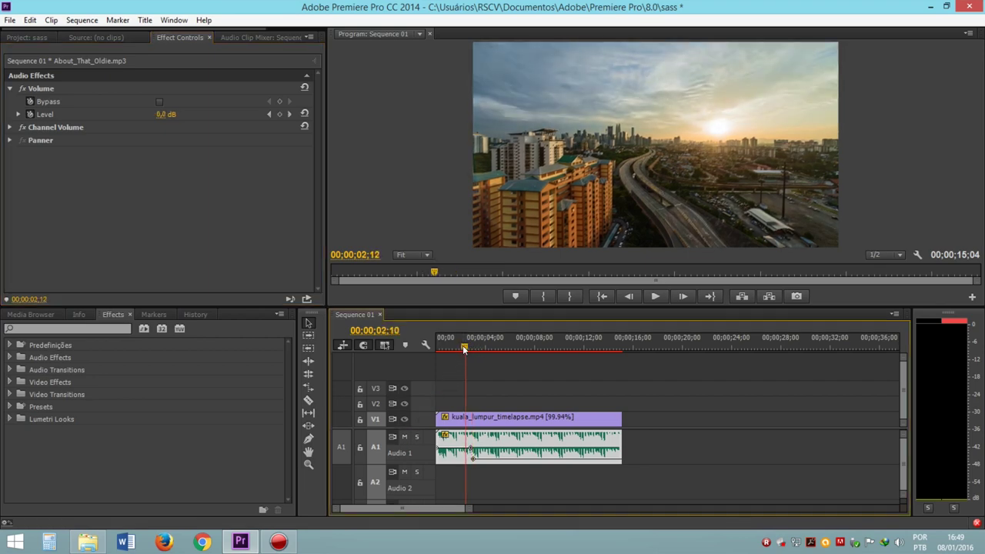
pyautogui.press('Home')
pyautogui.press('space')
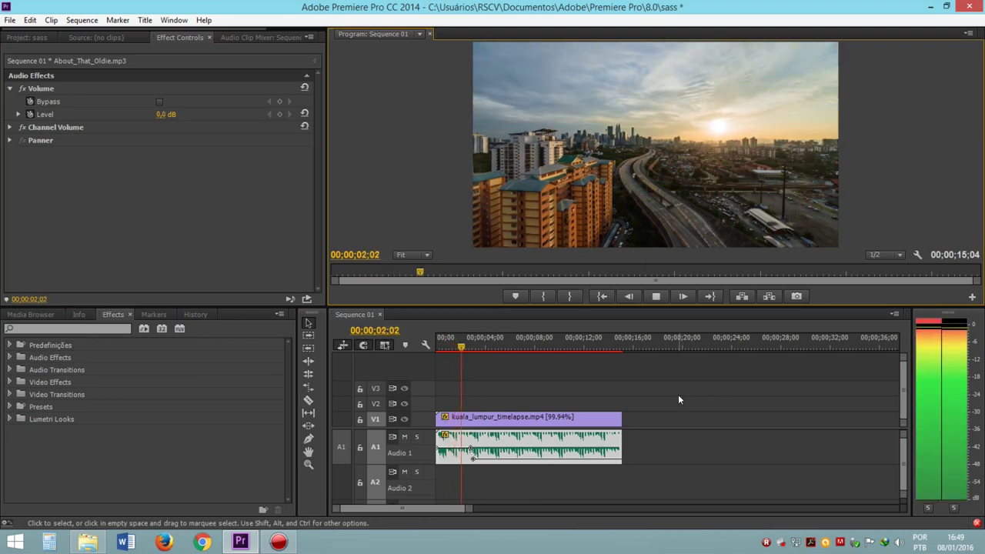
pyautogui.click(657, 296)
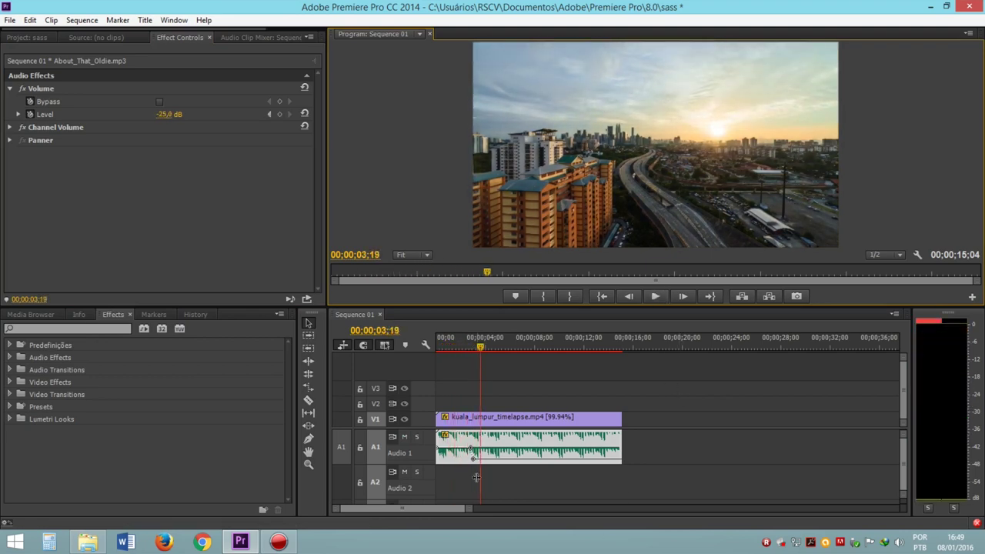
pyautogui.click(473, 348)
pyautogui.moveTo(473, 347); pyautogui.dragTo(470, 348)
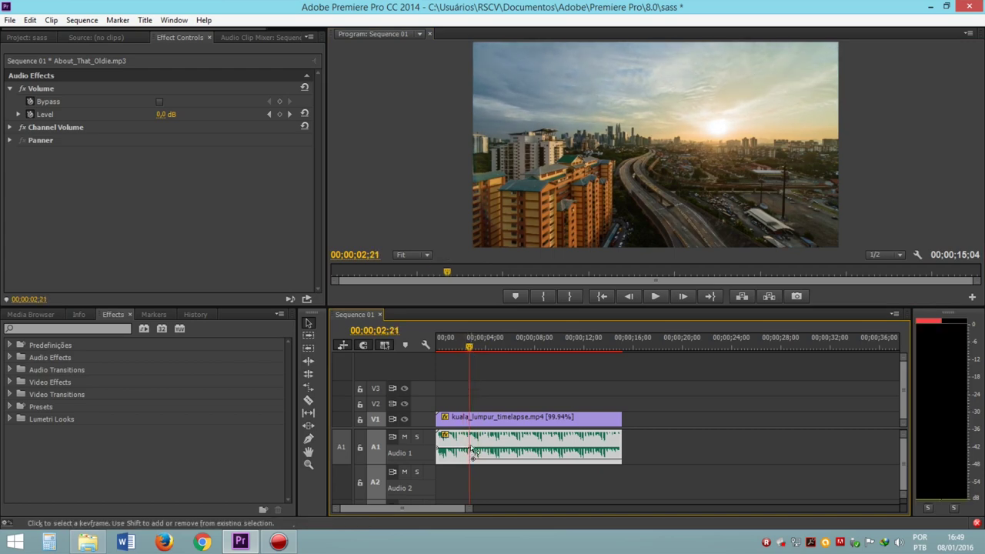
pyautogui.moveTo(468, 347); pyautogui.dragTo(466, 348)
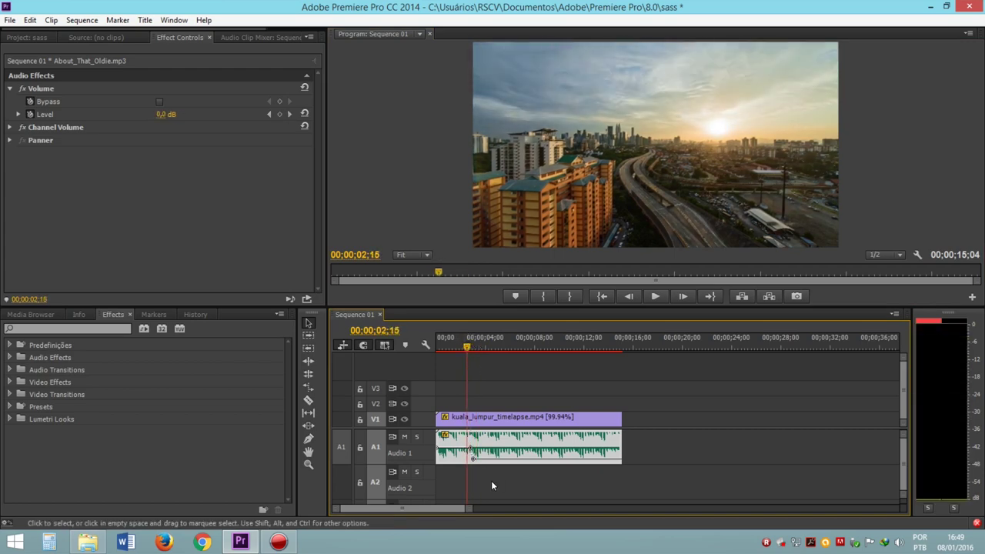
# Shift a music volume keyframe slightly later and play back to hear the dip.
pyautogui.moveTo(473, 458); pyautogui.dragTo(484, 458)
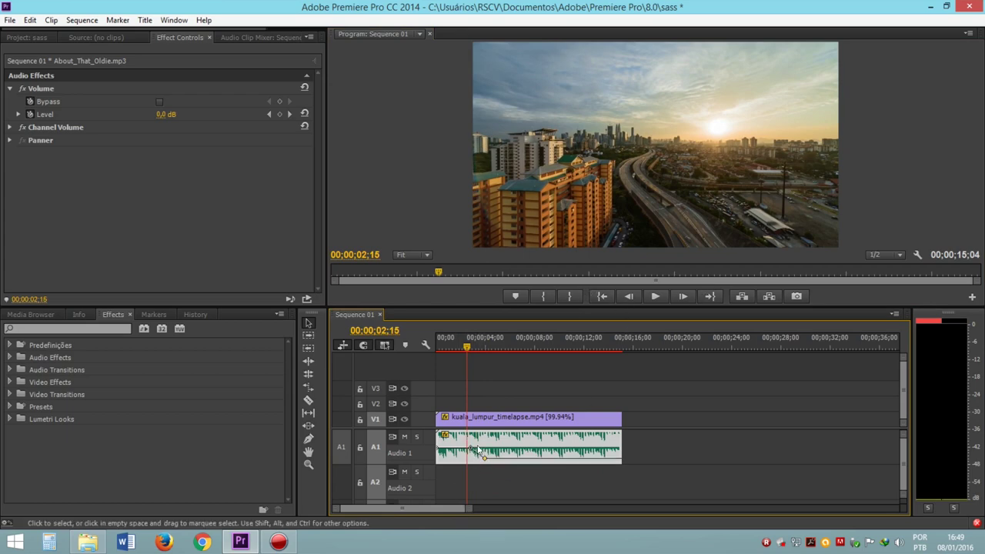
pyautogui.click(655, 297)
pyautogui.moveTo(437, 348); pyautogui.dragTo(464, 352)
pyautogui.click(652, 297)
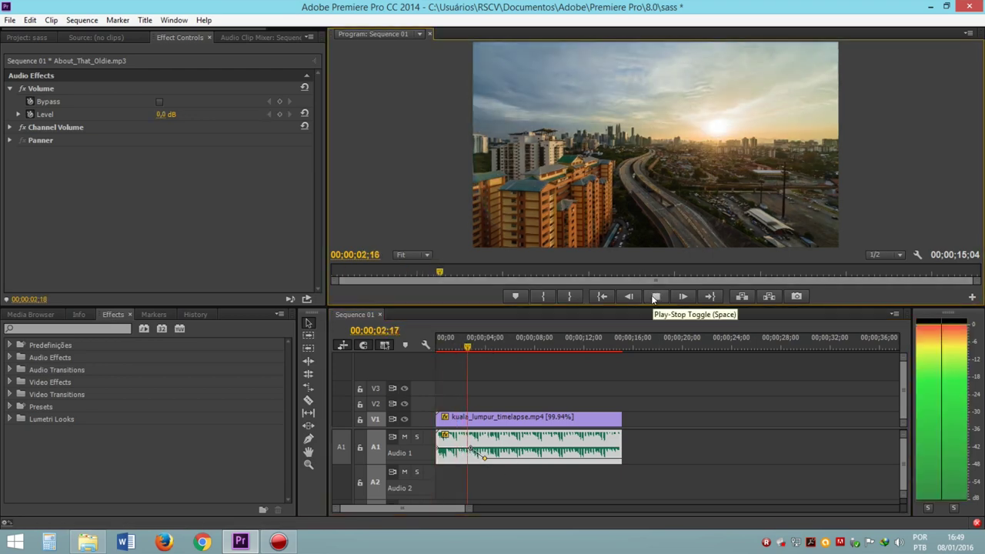
pyautogui.click(652, 296)
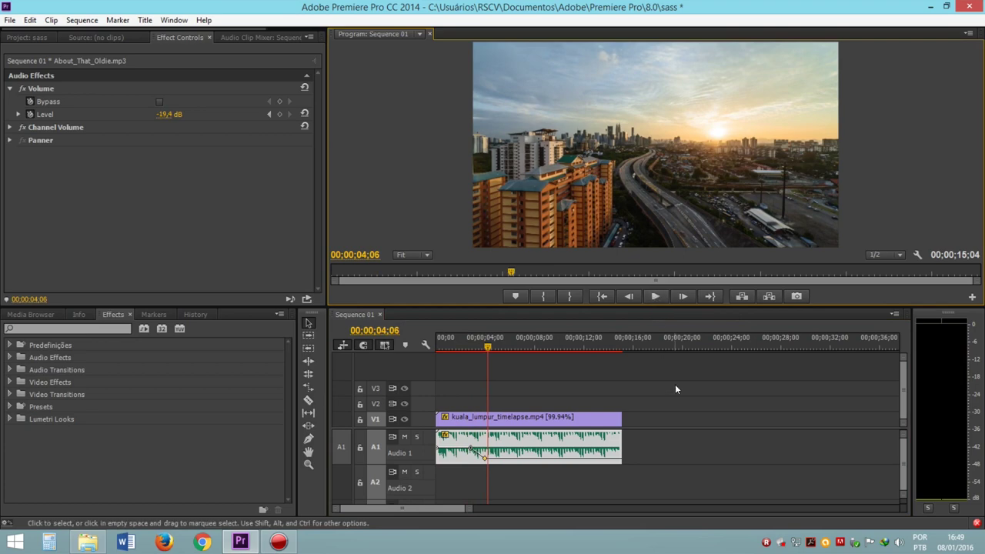
pyautogui.click(479, 346)
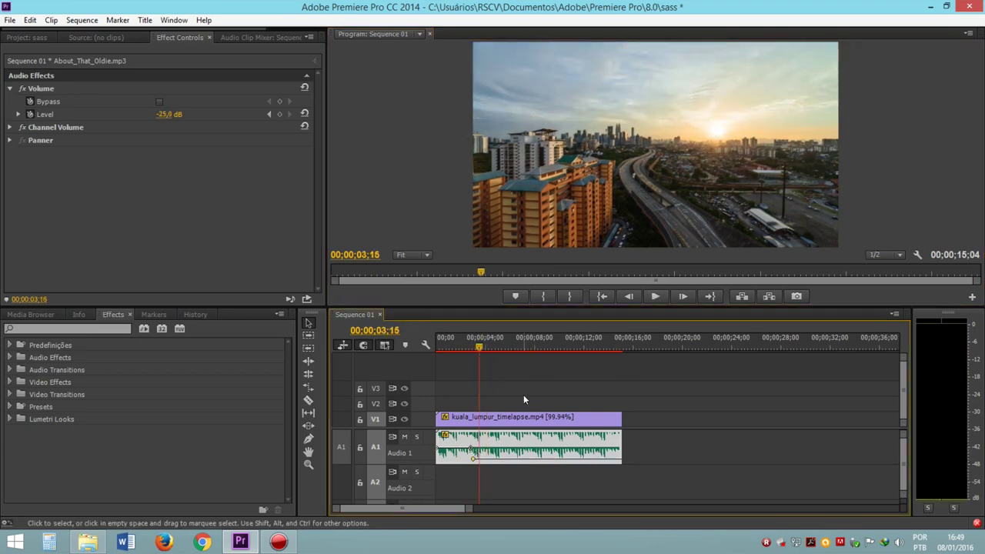
pyautogui.click(523, 394)
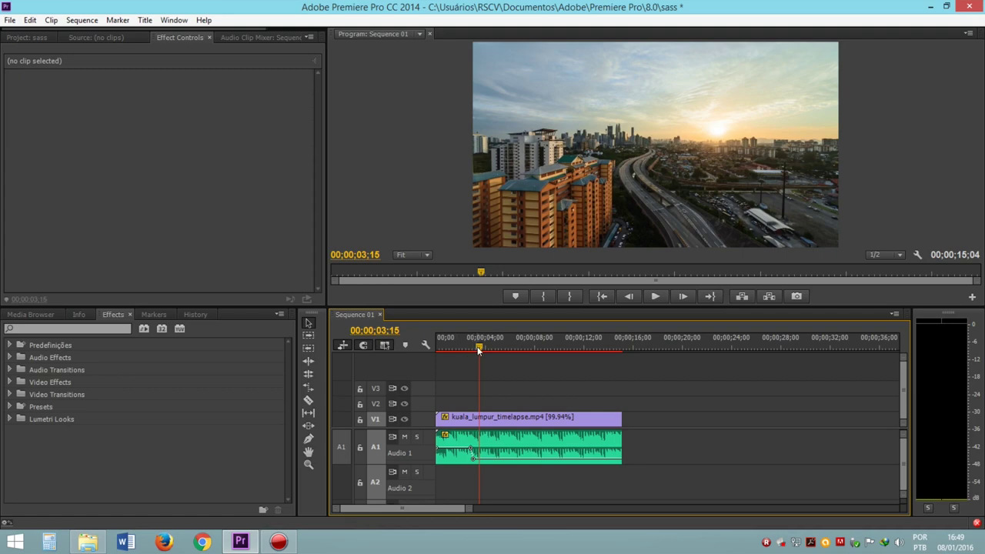
pyautogui.press('space')
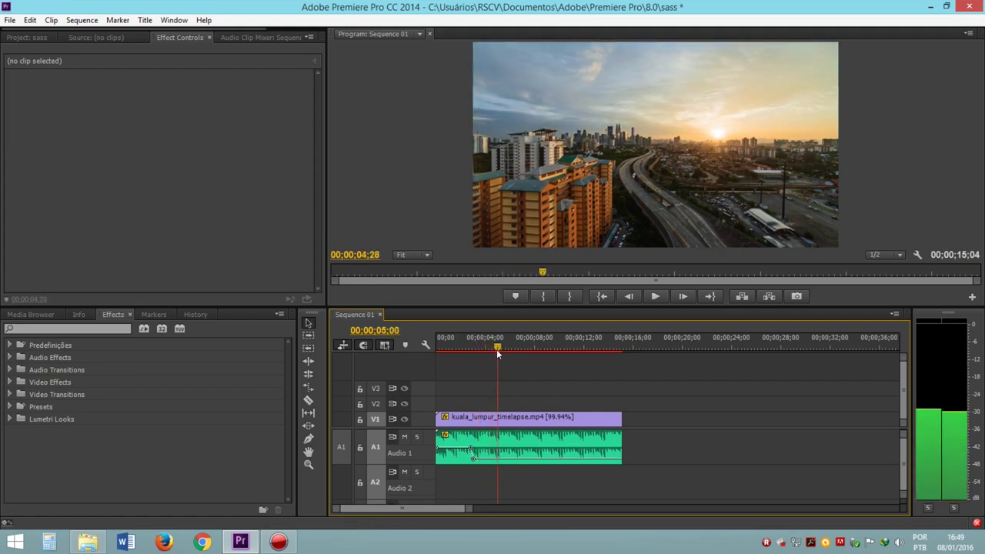
pyautogui.press('space')
# Add a -25 dB volume keyframe on the music clip at 00;00;05;01.
pyautogui.click(526, 435)
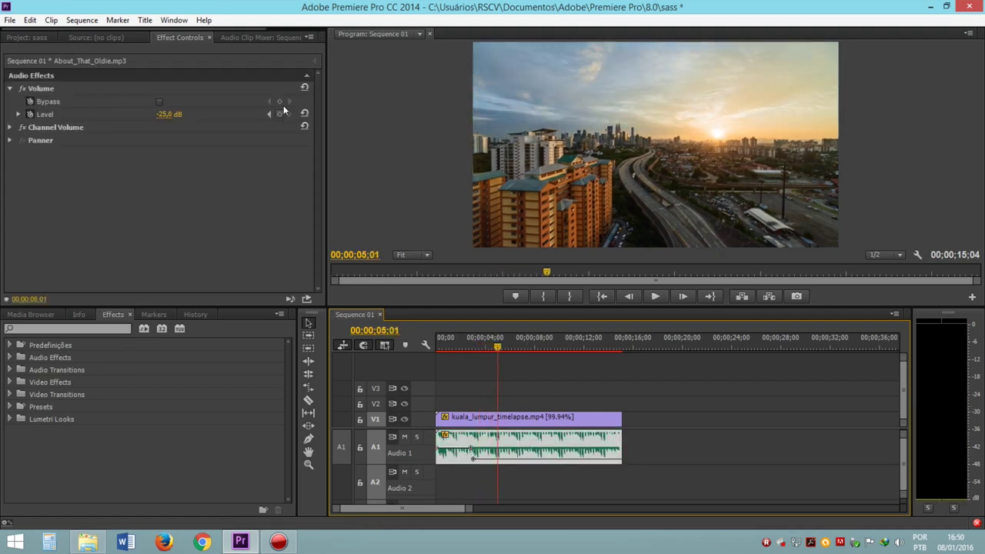
pyautogui.click(278, 114)
pyautogui.click(278, 117)
pyautogui.press('space')
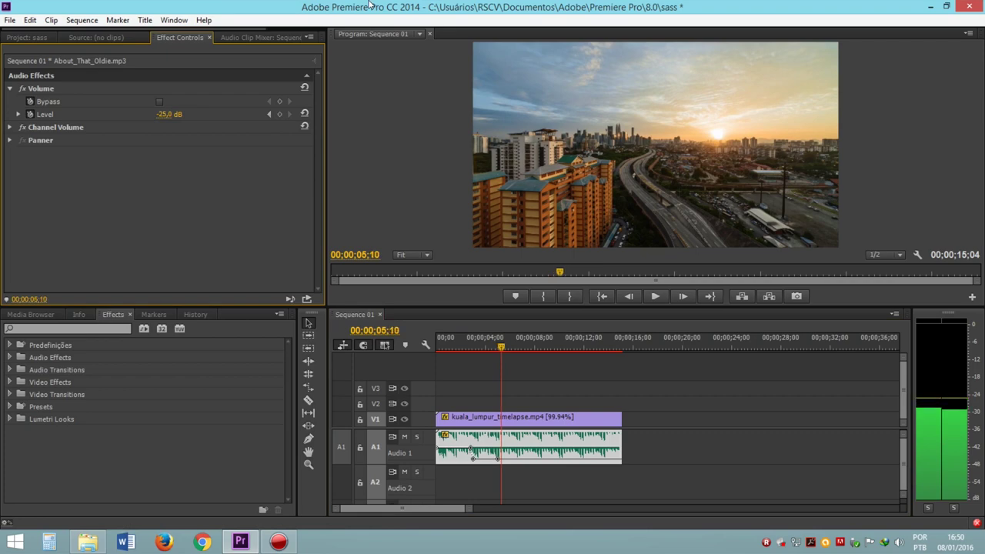
# Set the music's Level to 0 dB at 00;00;05;10 as a new keyframe.
pyautogui.click(168, 114)
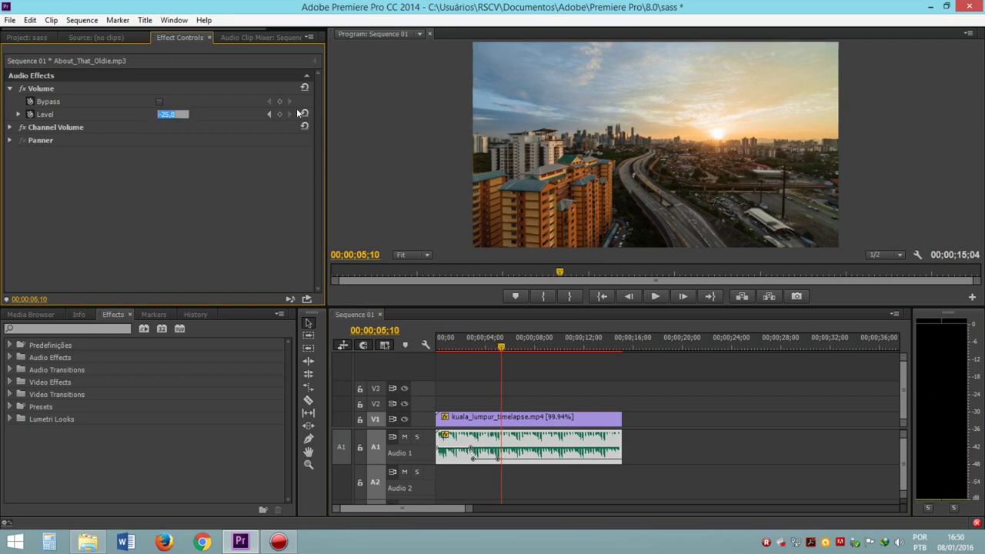
pyautogui.write('0')
pyautogui.press('Return')
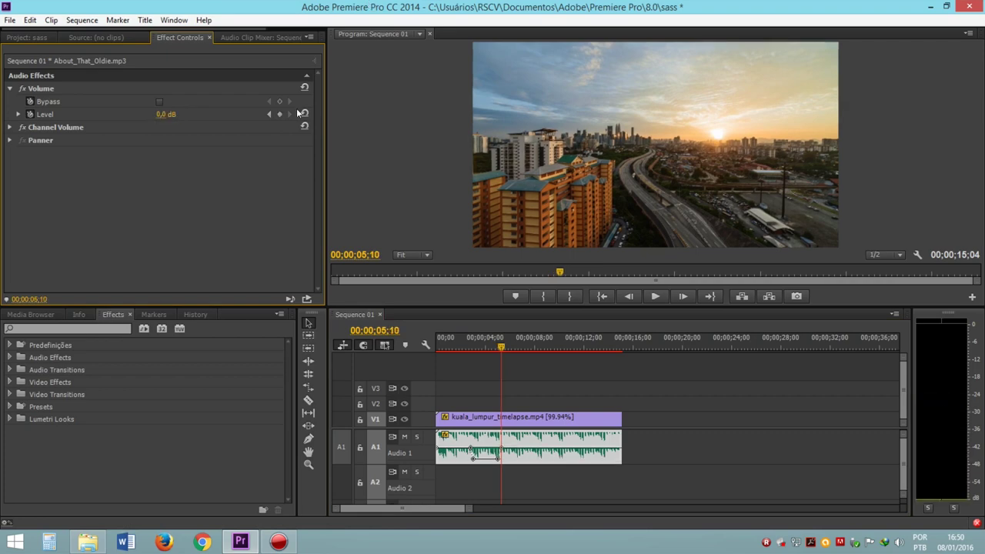
# Play the sequence back to check the fade, then reselect the music clip.
pyautogui.click(503, 347)
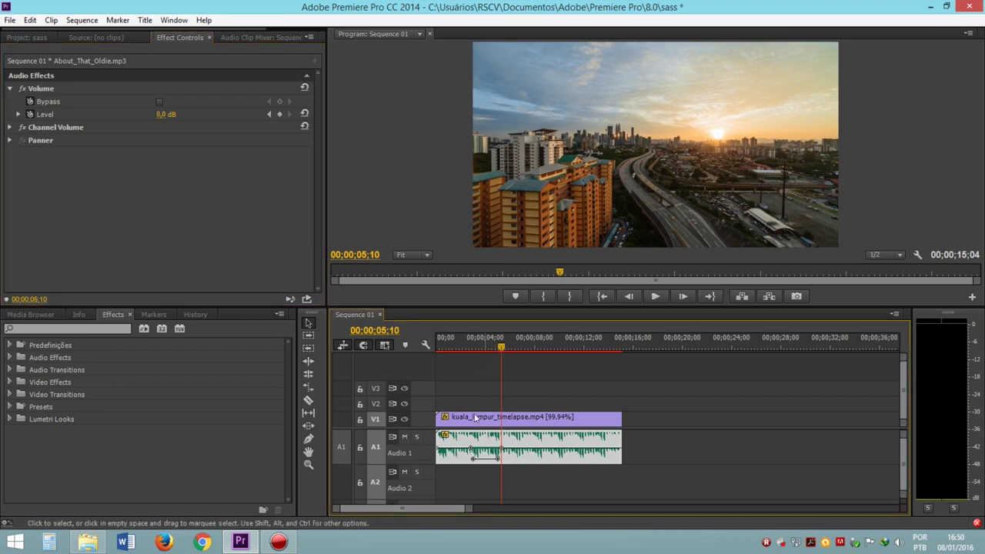
pyautogui.moveTo(502, 348); pyautogui.dragTo(456, 348)
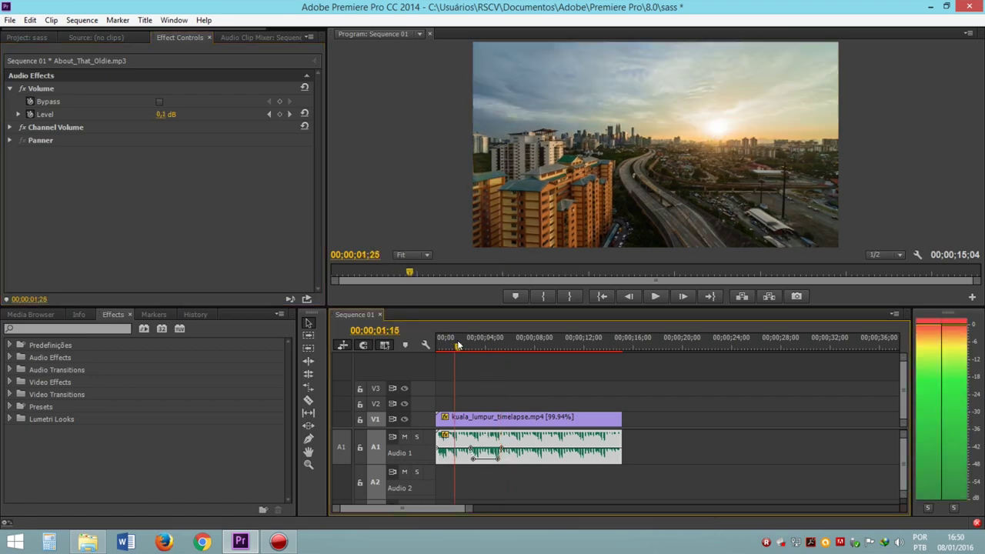
pyautogui.press('space')
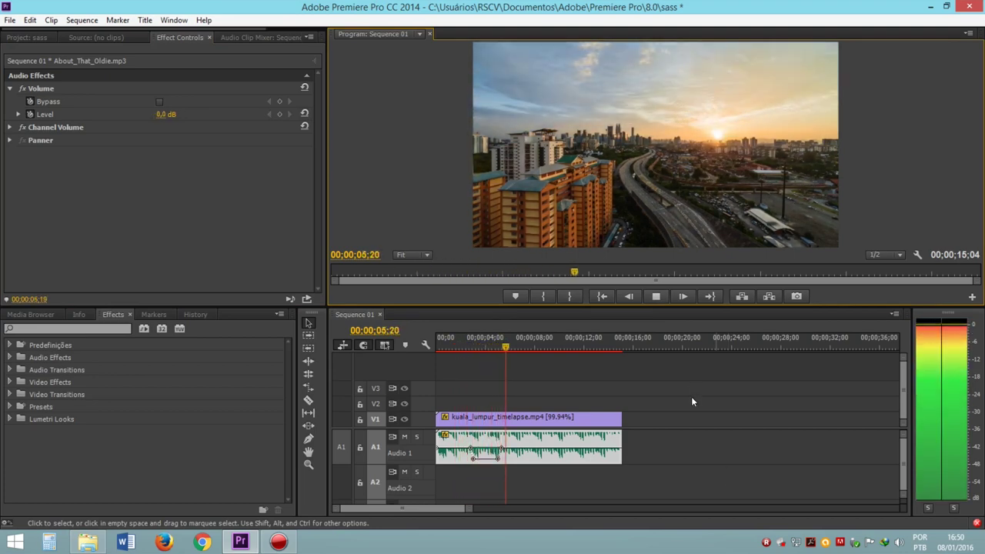
pyautogui.click(655, 296)
pyautogui.click(735, 474)
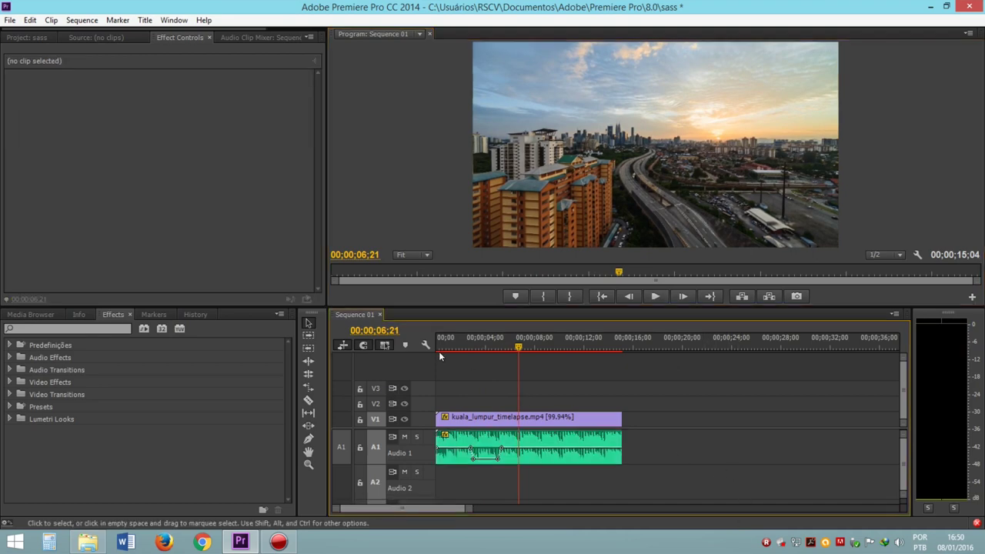
pyautogui.click(464, 346)
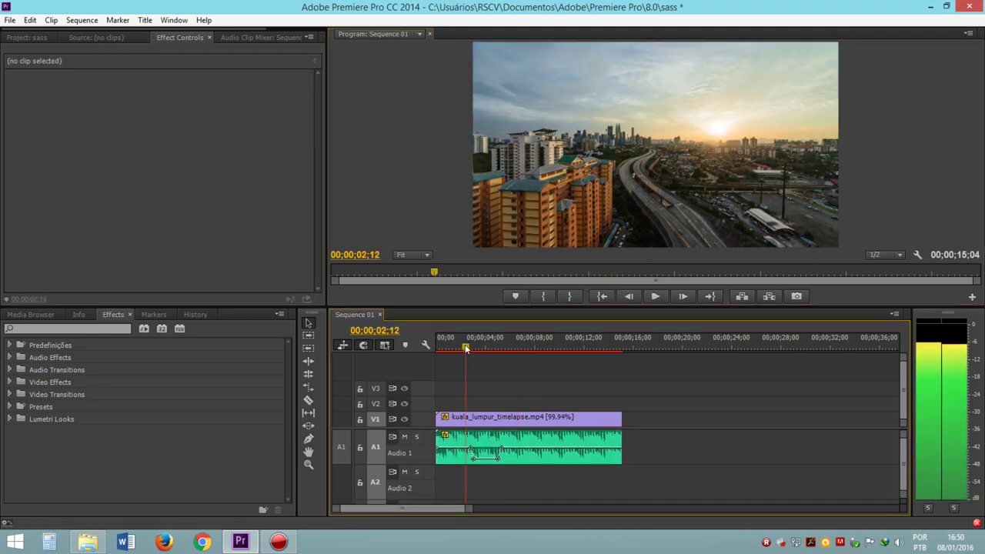
pyautogui.click(511, 441)
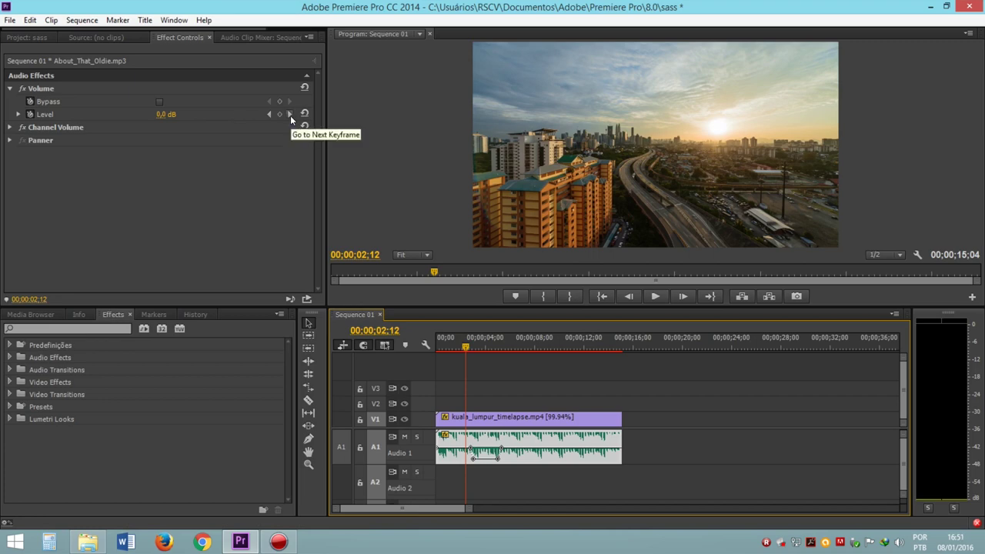
# Jump to the 00;00;03;01 keyframe and change its Level to -30 dB.
pyautogui.click(290, 114)
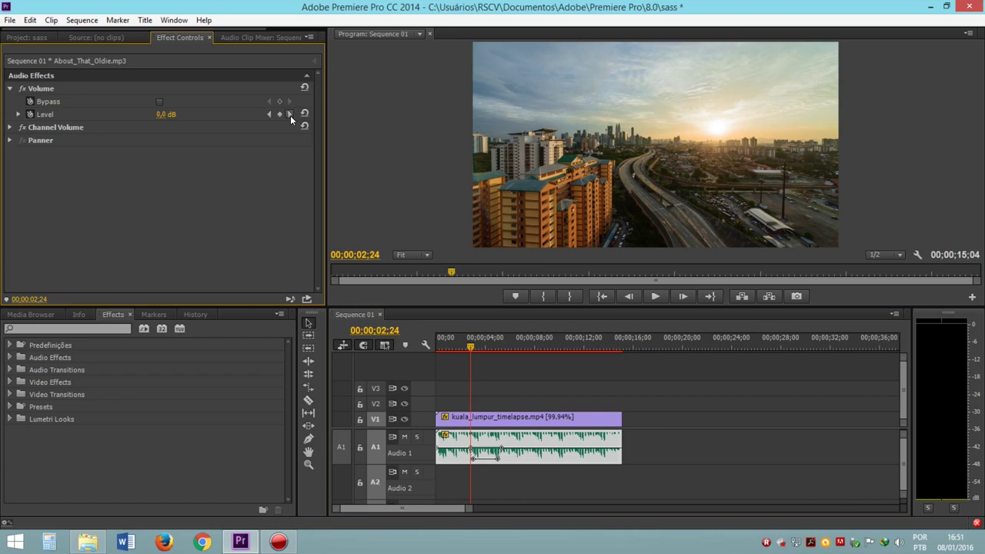
pyautogui.click(290, 114)
pyautogui.click(170, 114)
pyautogui.write('-30')
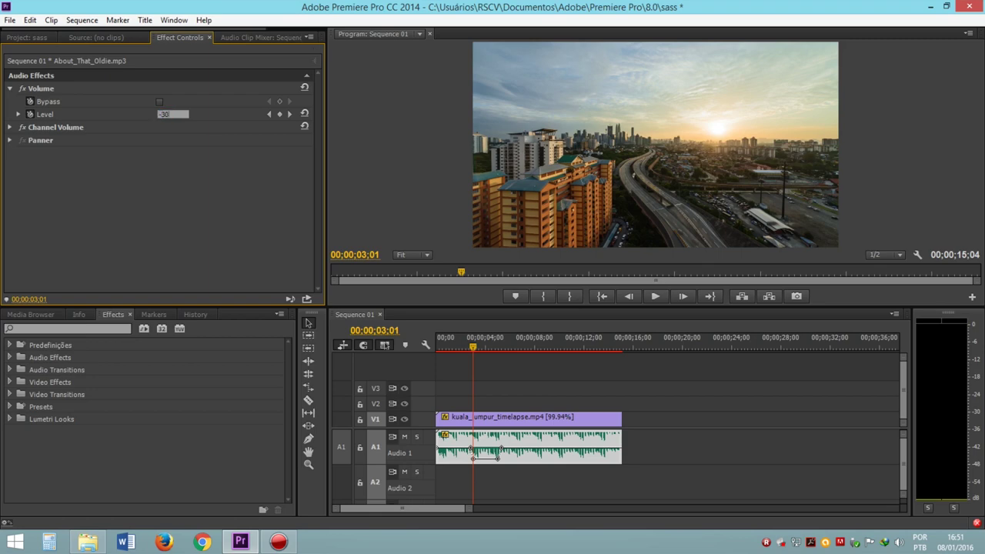
pyautogui.press('Return')
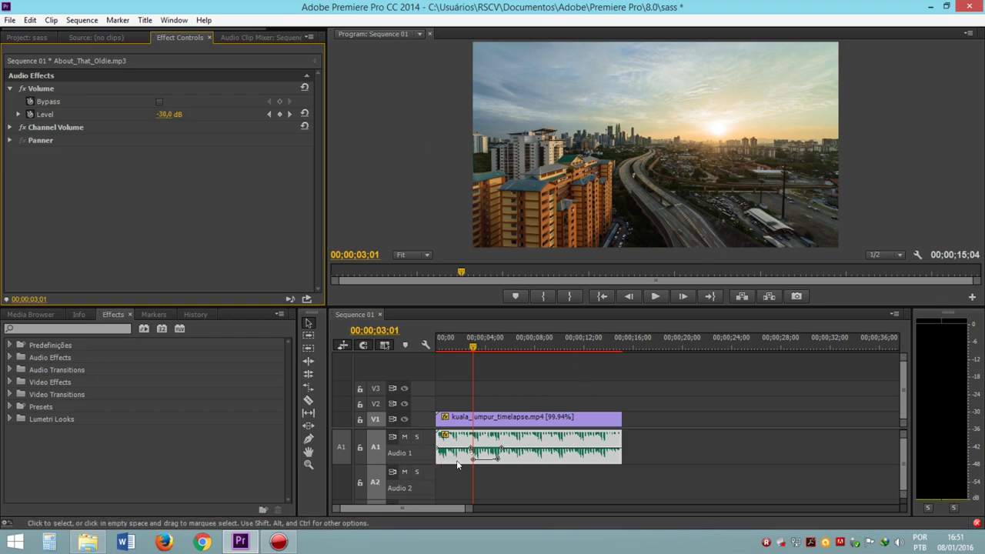
pyautogui.click(515, 494)
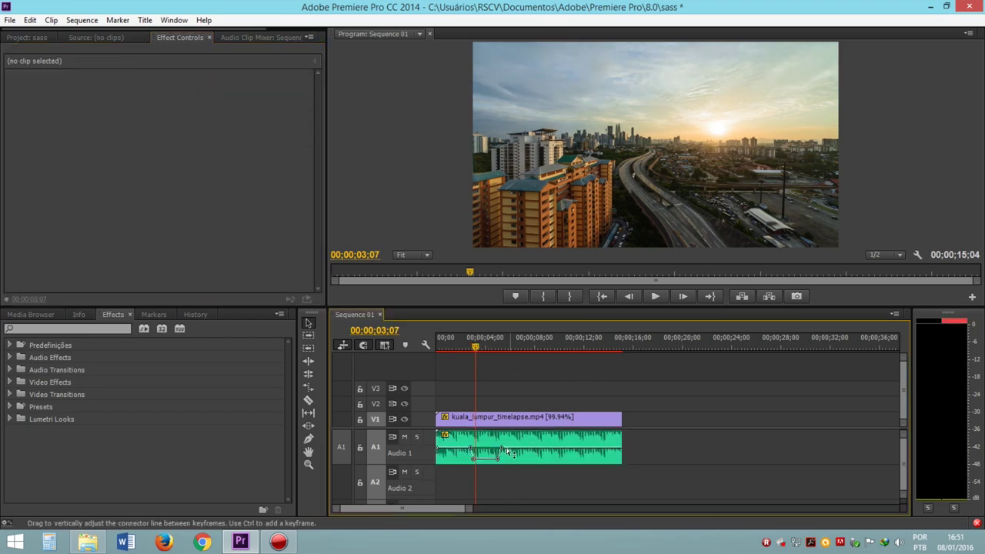